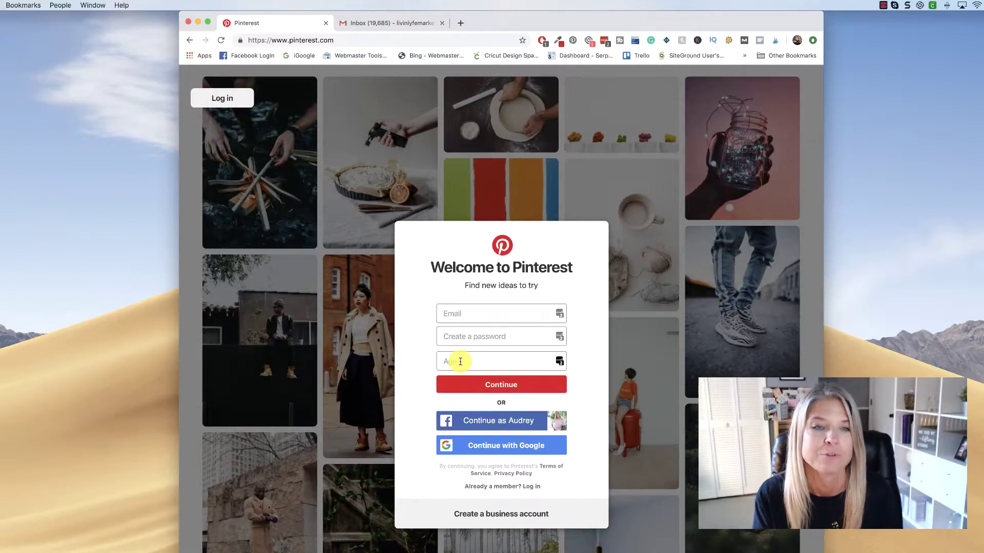
- Enter an email address, a password and age 46 in the sign-up form
left_click(467, 311)
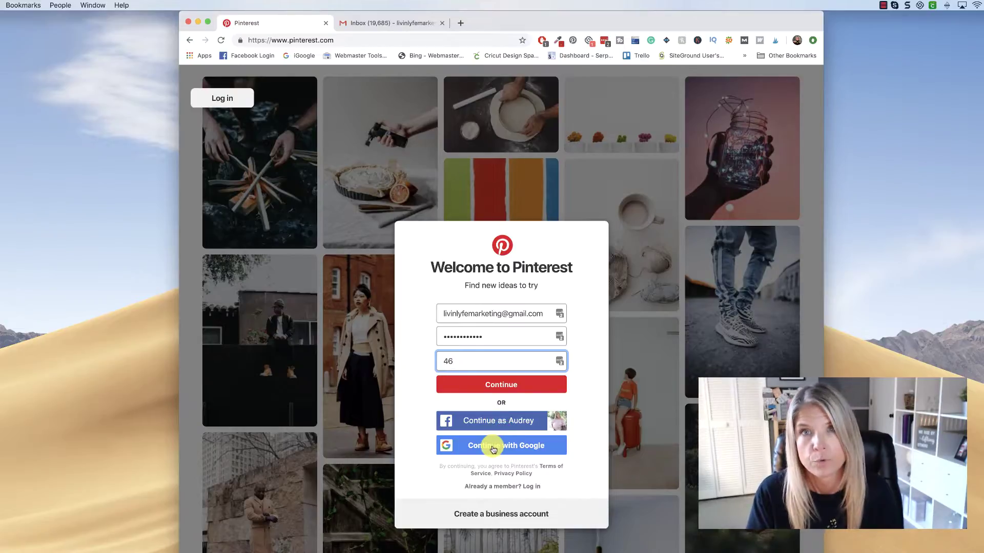
- Create the account, get past the welcome greeting, and answer Female to the identity question
left_click(497, 391)
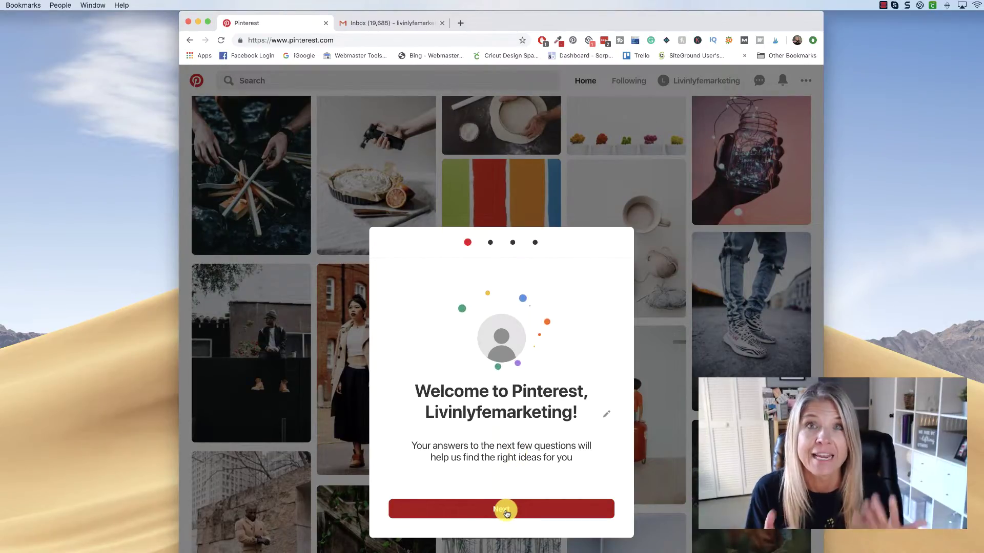
left_click(506, 513)
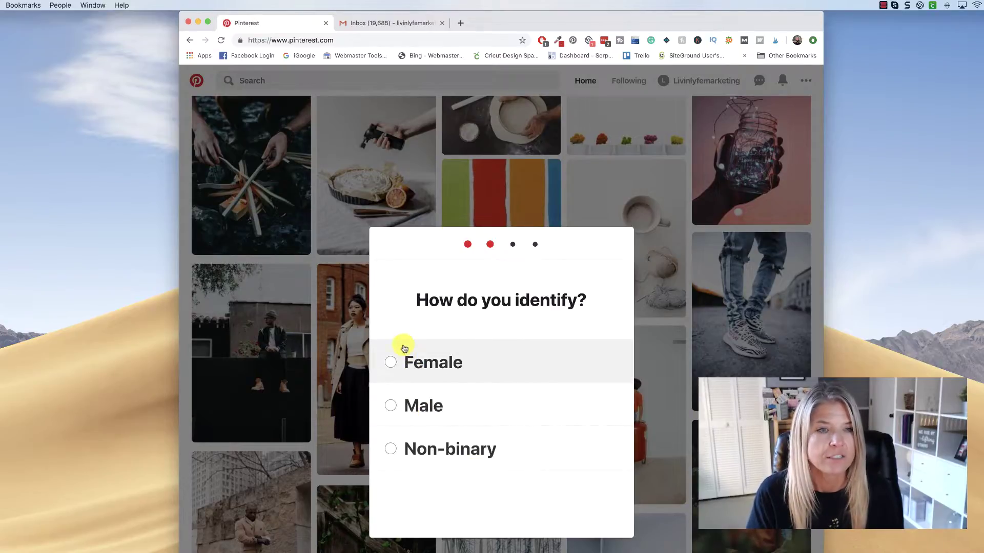
left_click(404, 360)
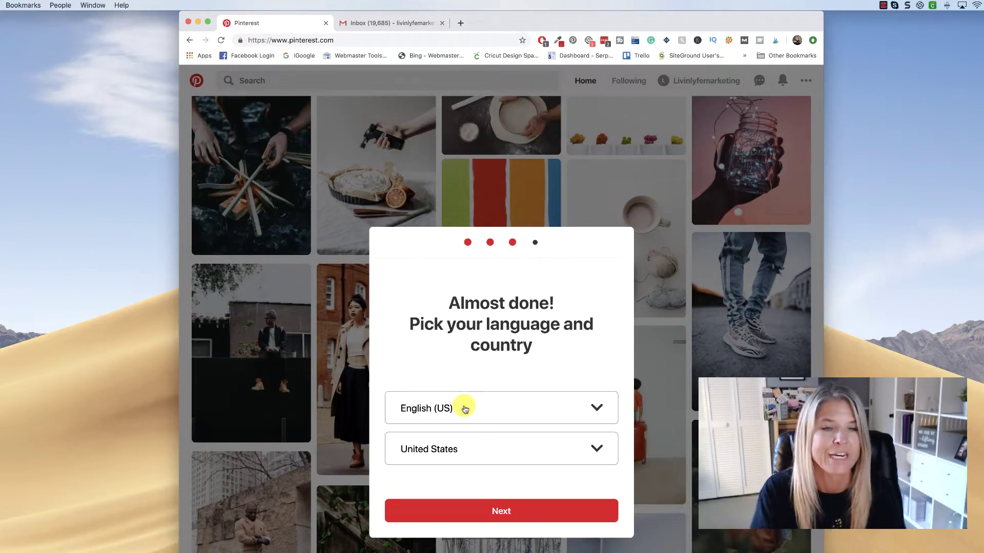
- Keep English (US) and United States, then pick Positive Quotes, Easy DIY and Recipes
left_click(505, 516)
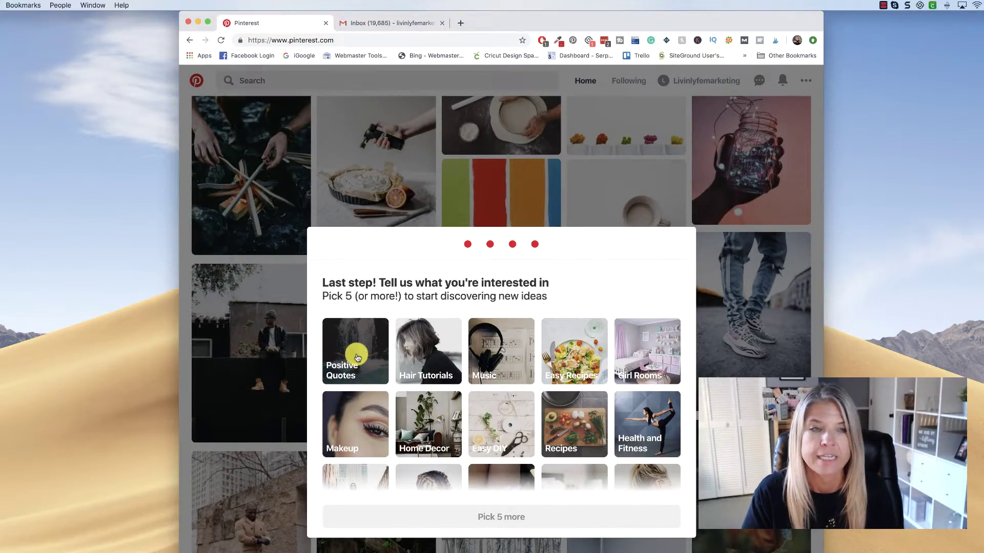
left_click(357, 358)
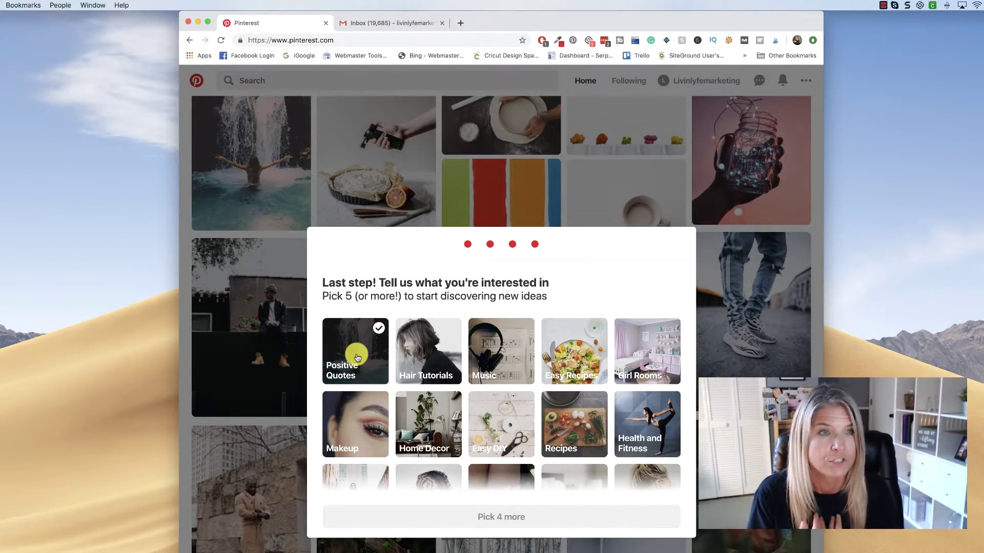
scroll(451, 387, "down", 2)
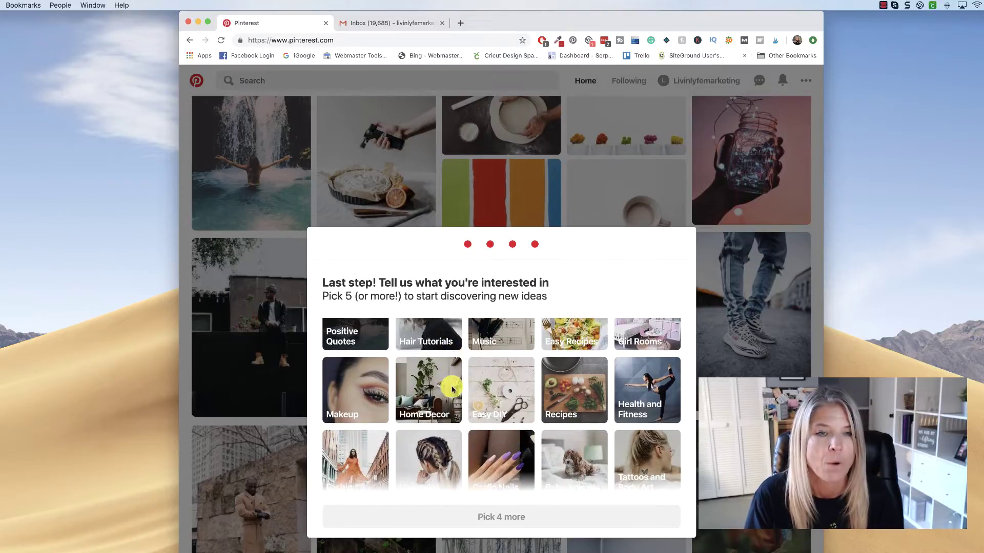
left_click(500, 387)
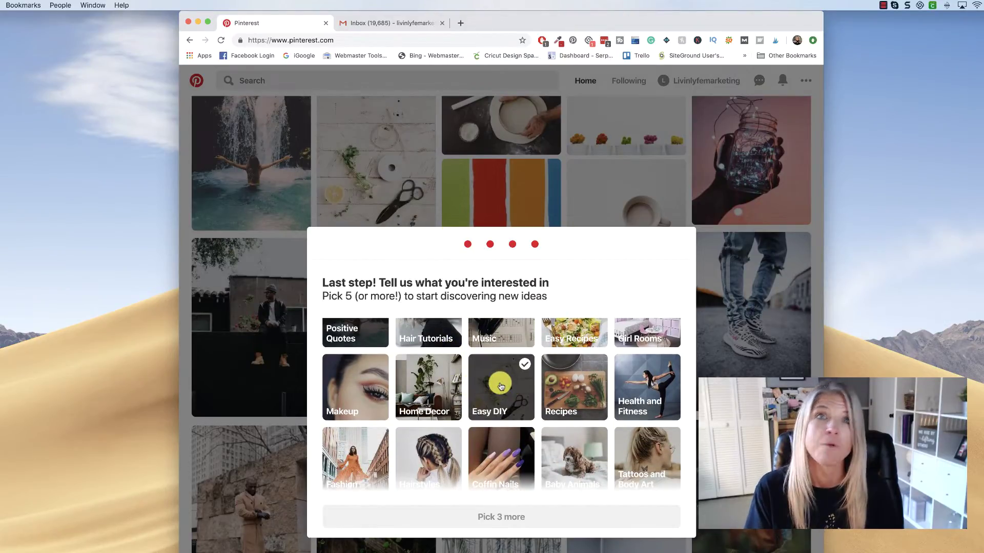
left_click(562, 385)
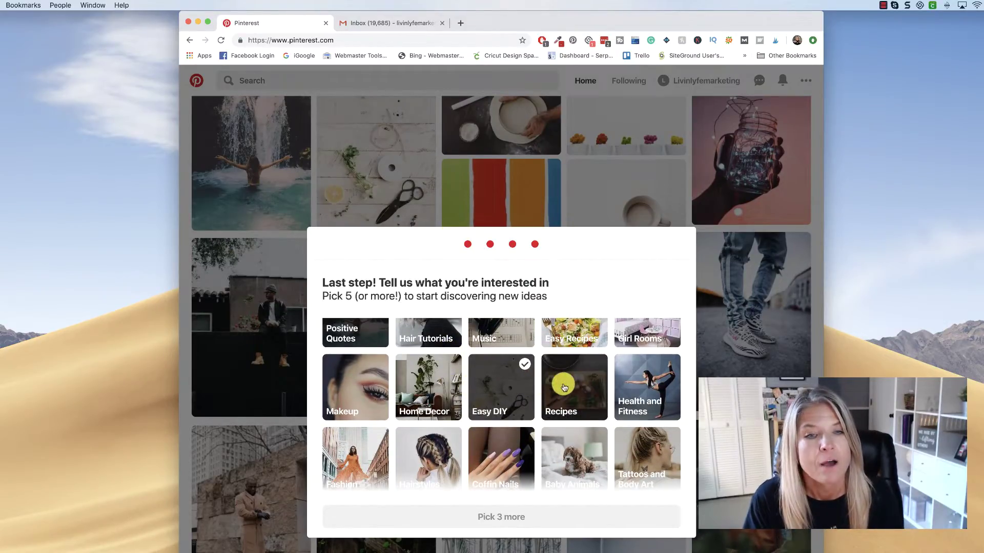
- Further down the interests grid, add Nature as an interest
scroll(565, 388, "down", 2)
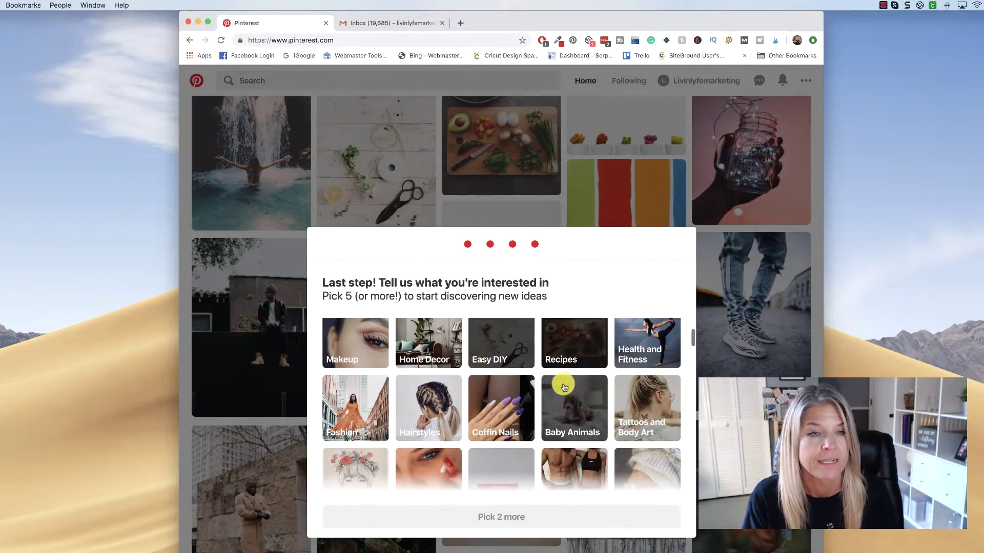
scroll(553, 387, "down", 2)
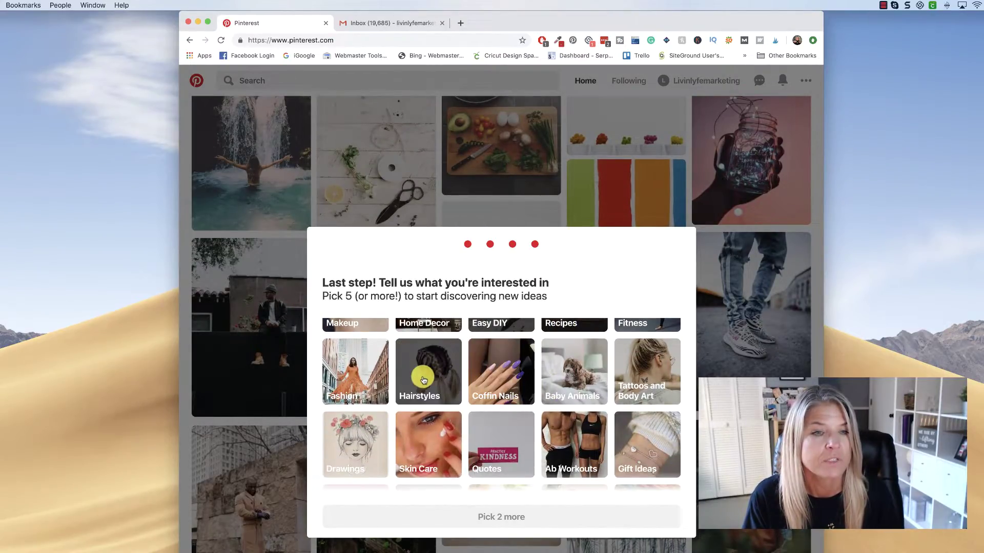
scroll(423, 382, "down", 2)
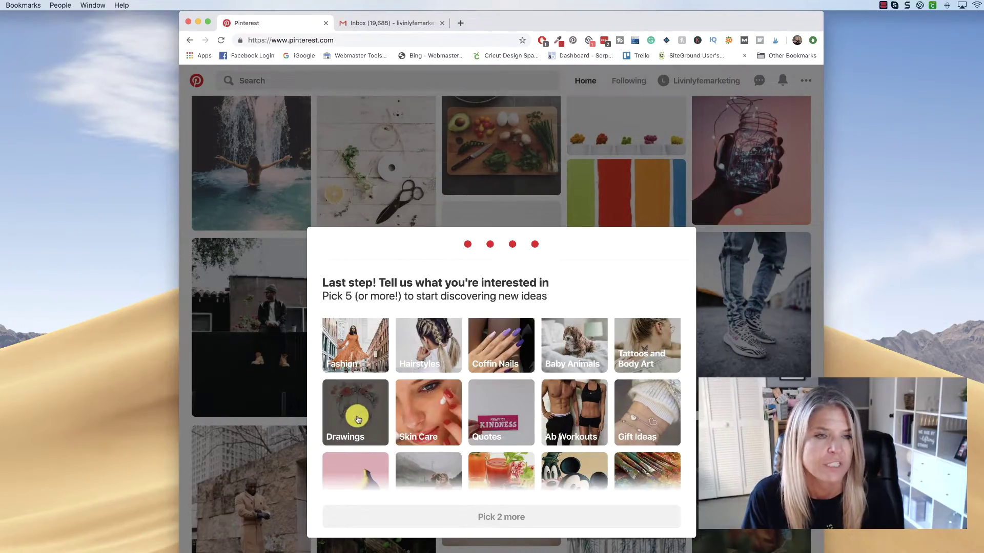
scroll(512, 425, "down", 3)
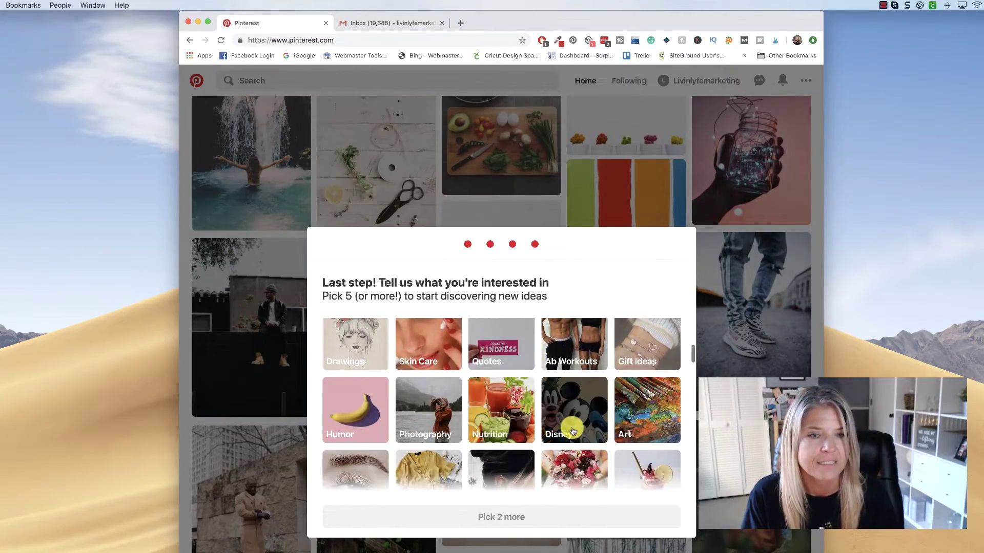
scroll(575, 427, "down", 2)
scroll(581, 429, "down", 2)
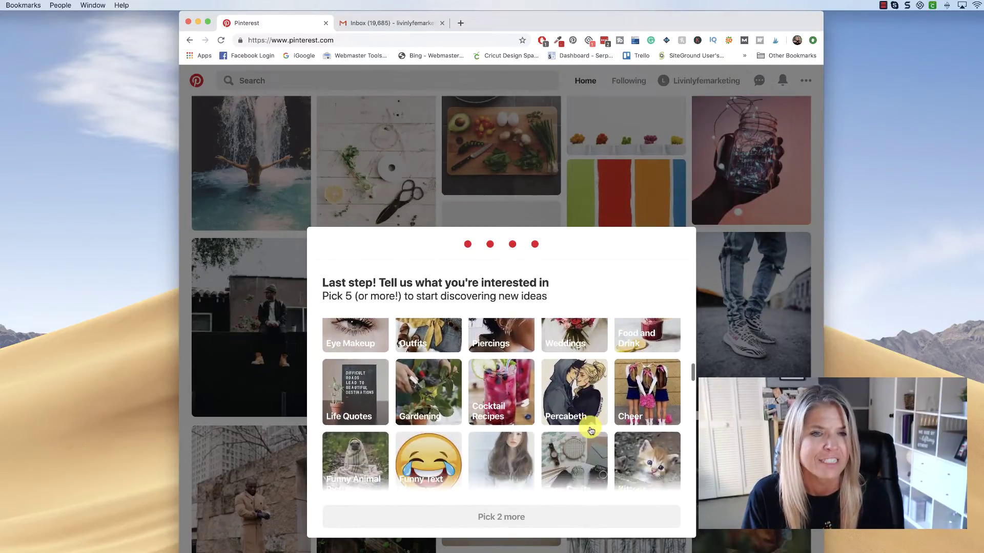
scroll(590, 430, "down", 1)
scroll(590, 430, "down", 1)
scroll(590, 430, "down", 2)
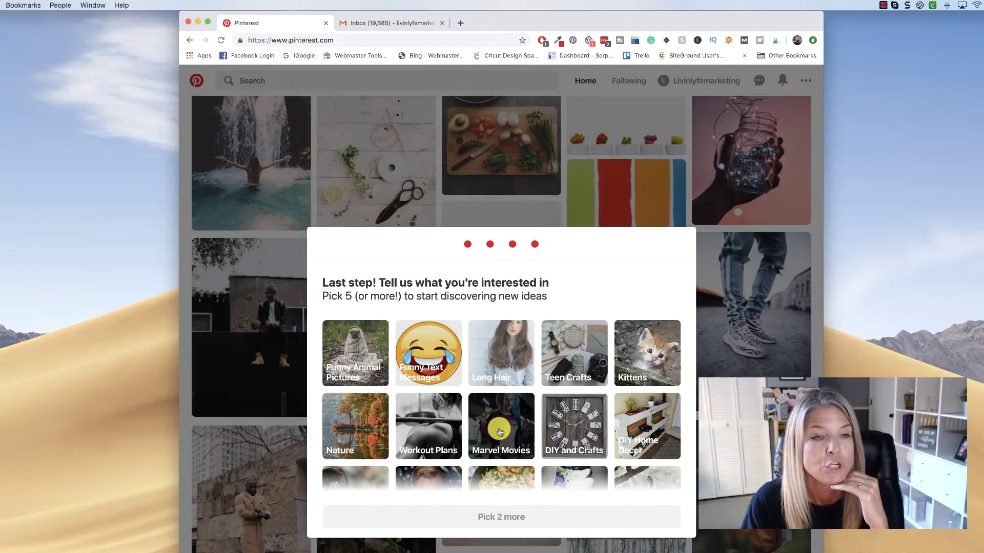
scroll(500, 432, "down", 1)
left_click(352, 396)
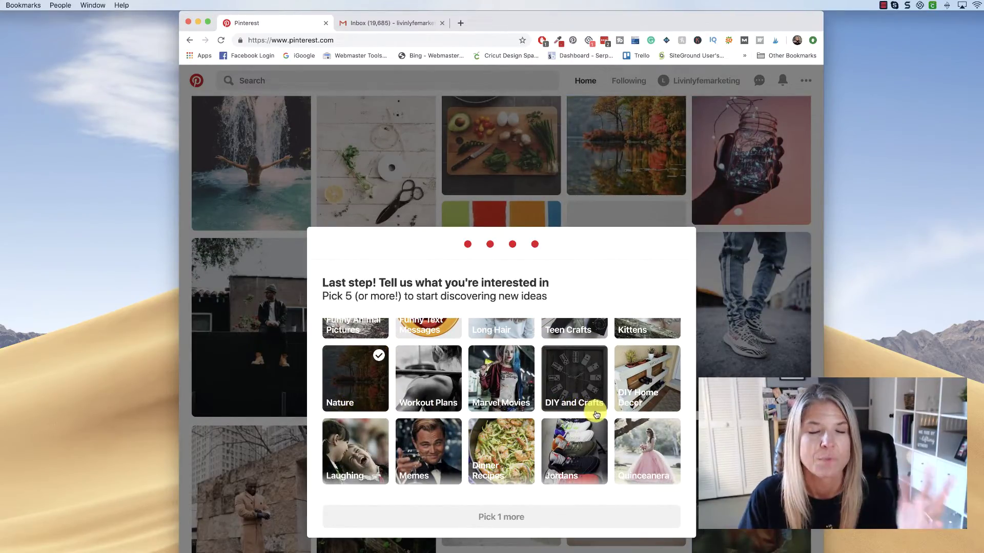
- Add Crock-Pot Recipes and Outdoor Weddings to the chosen interests
scroll(596, 414, "down", 2)
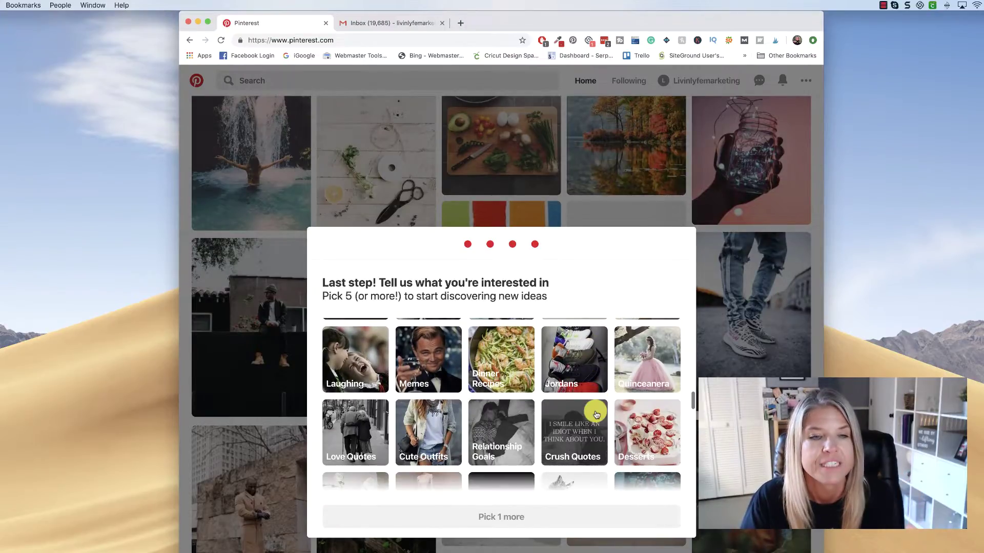
scroll(596, 414, "down", 2)
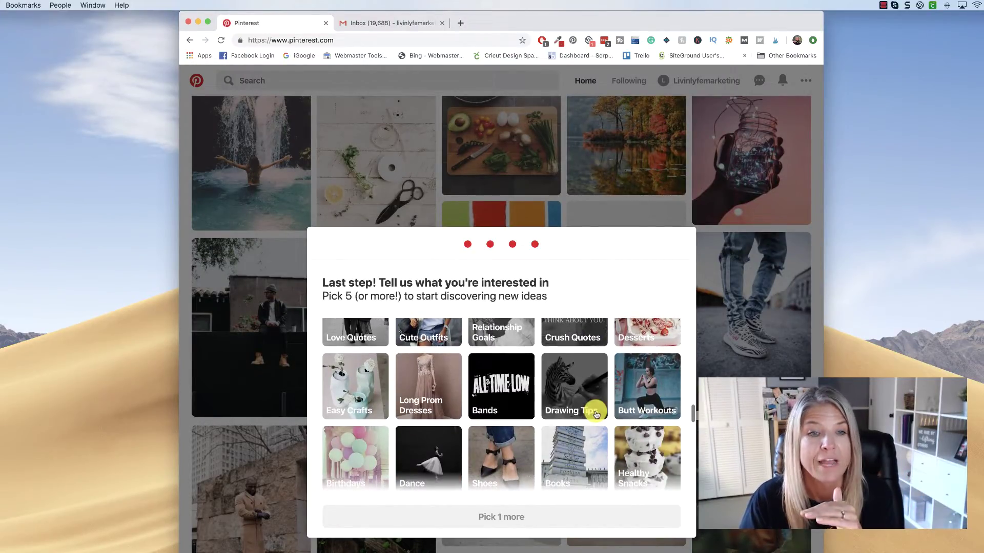
scroll(596, 413, "down", 2)
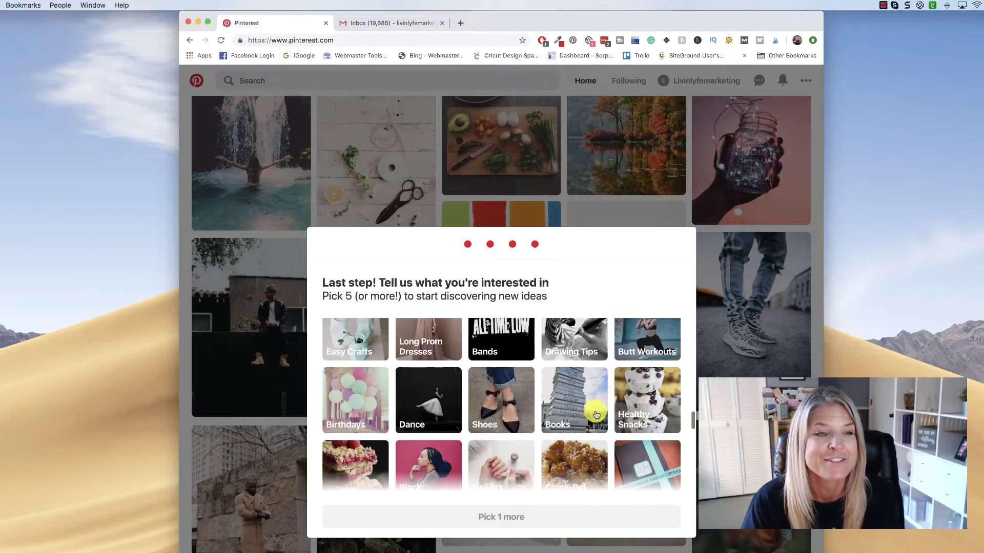
scroll(596, 414, "down", 2)
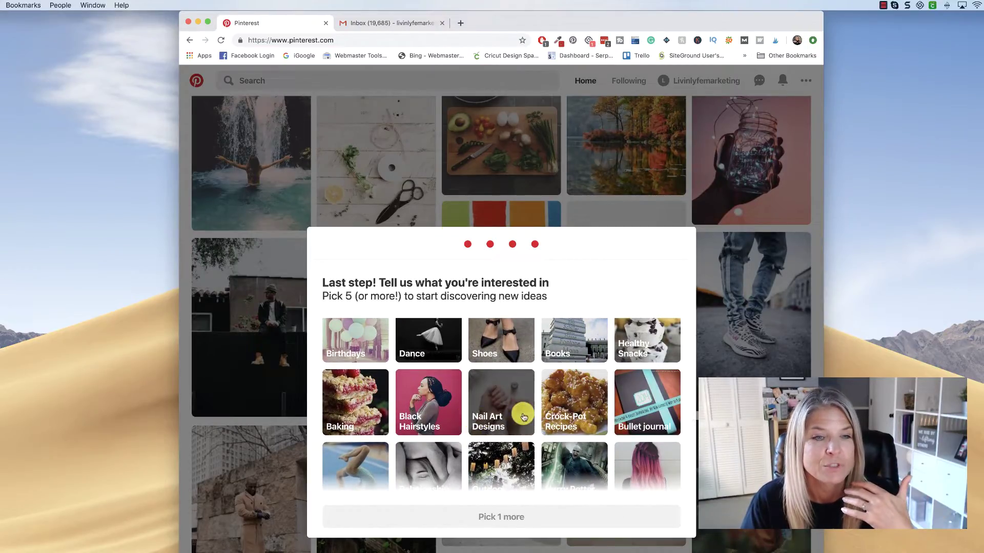
scroll(498, 415, "down", 1)
left_click(562, 353)
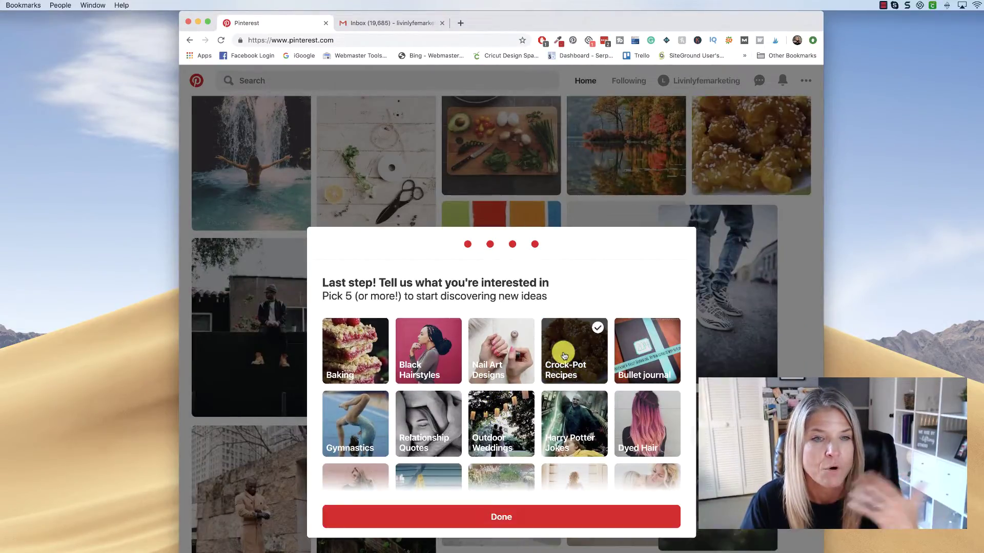
scroll(578, 397, "down", 1)
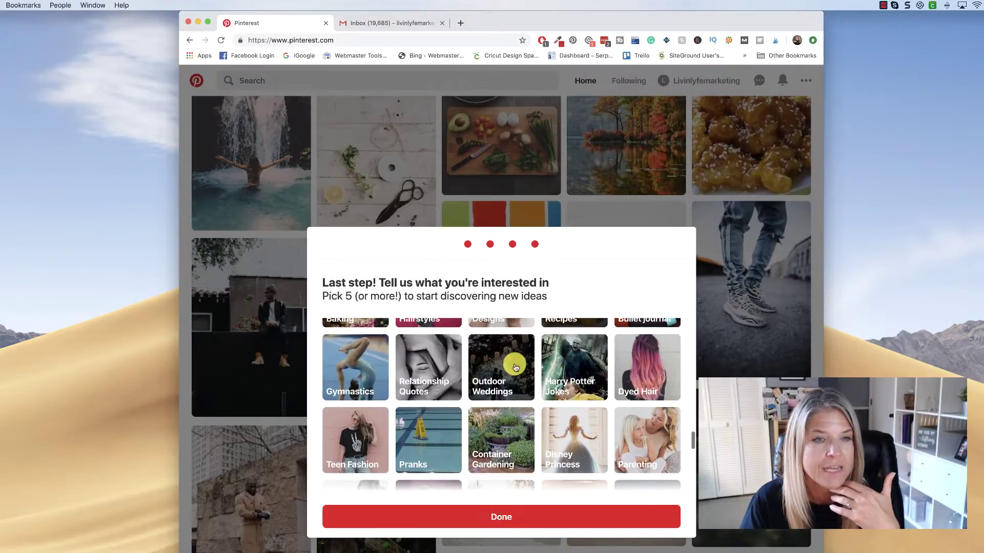
left_click(502, 367)
- Add Container Gardening and Cute Puppies, then submit the chosen interests
scroll(504, 369, "down", 2)
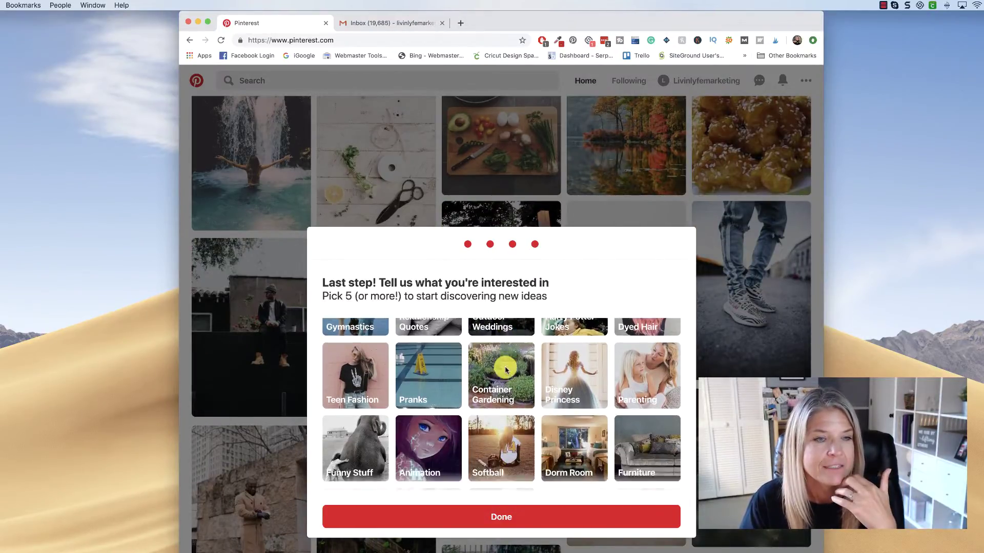
left_click(495, 351)
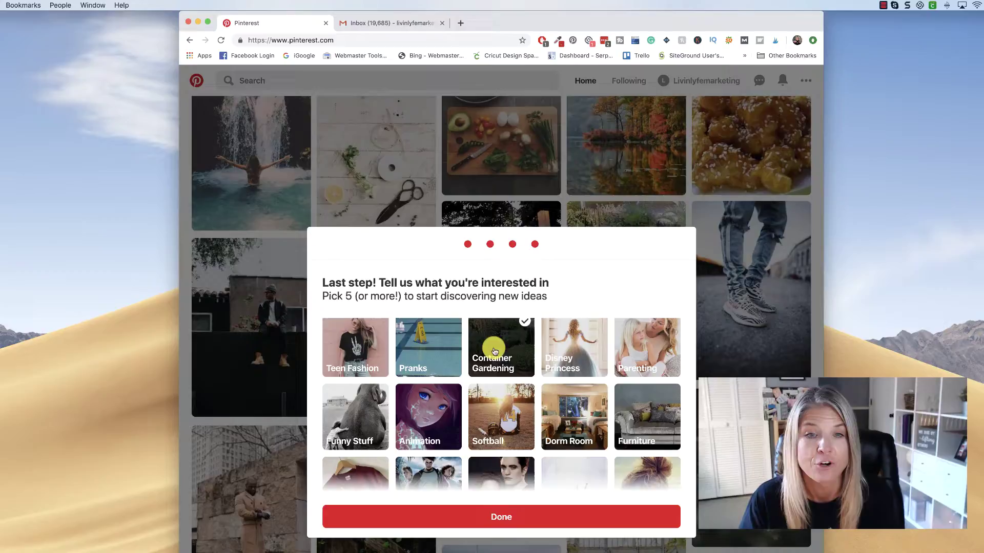
scroll(666, 406, "down", 3)
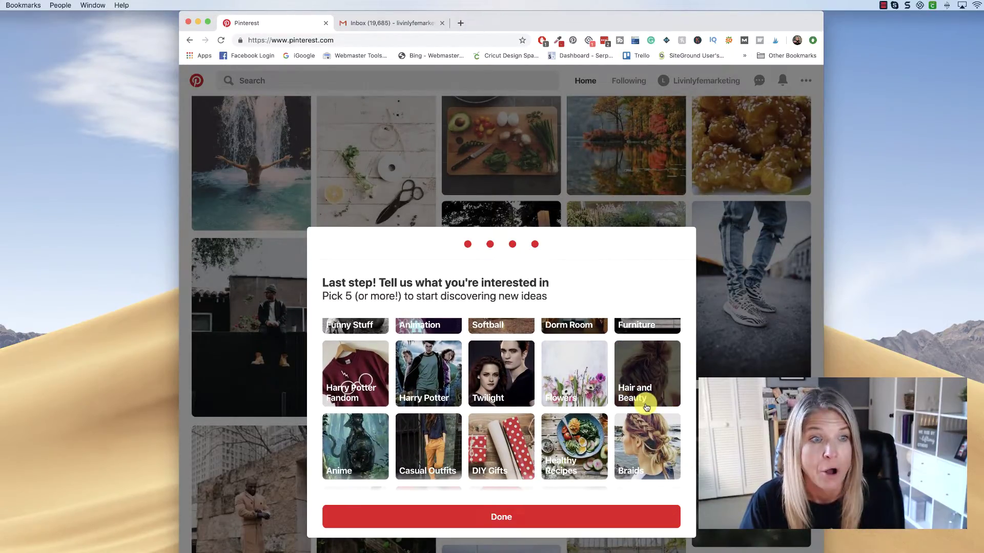
scroll(646, 407, "down", 2)
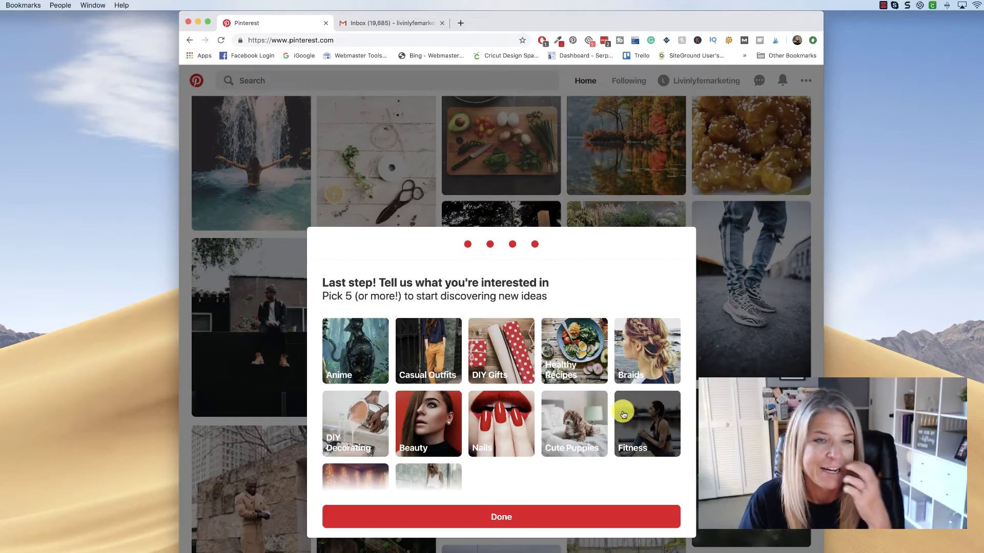
left_click(574, 430)
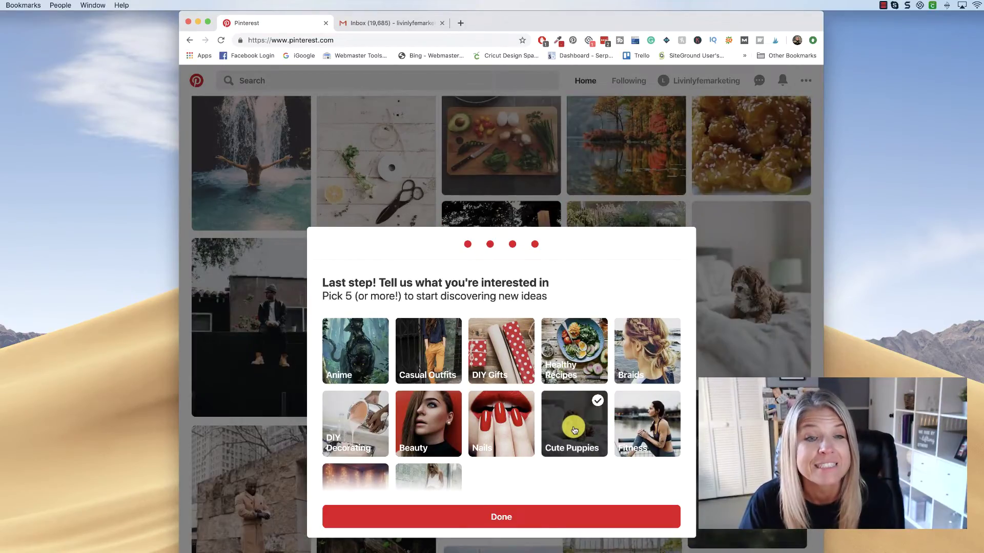
left_click(498, 519)
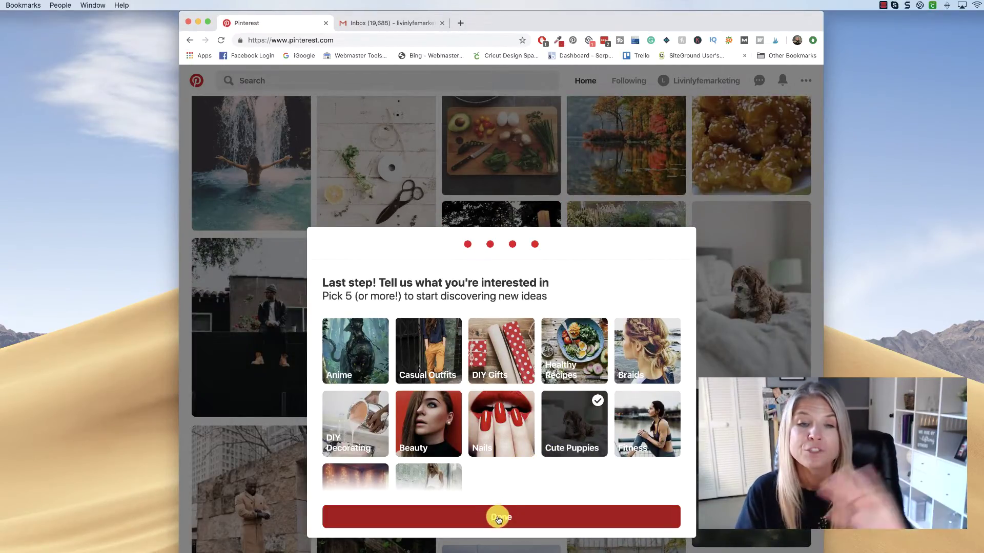
- Close the interest picker and scroll the new home feed of quote, gardening and recipe pins
left_click(501, 520)
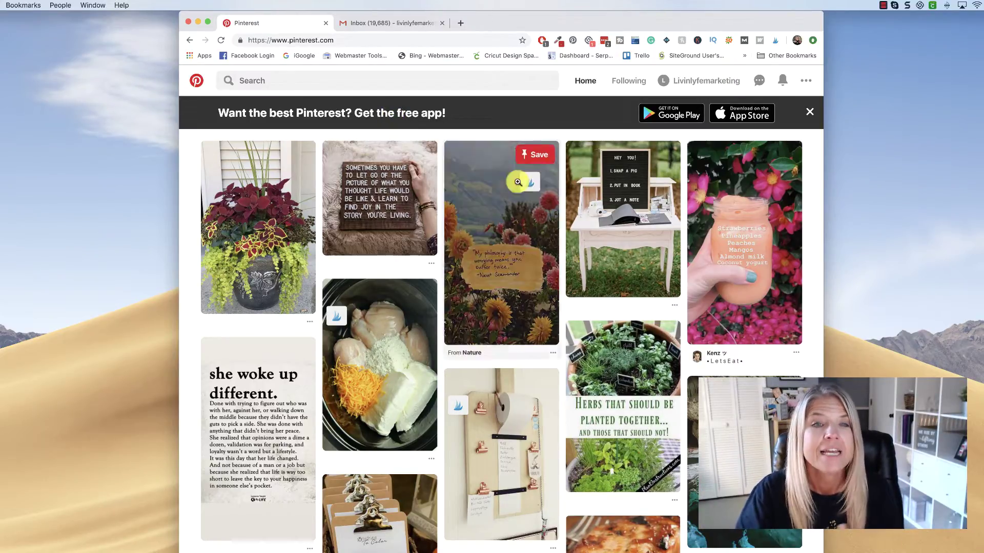
scroll(586, 347, "down", 1)
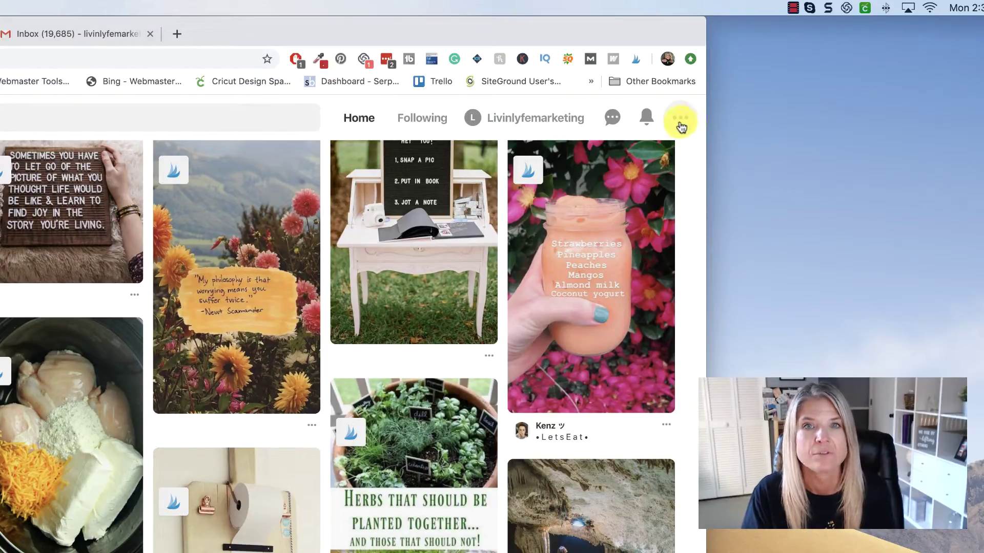
- Log out through the header's '...' account options menu
left_click(680, 119)
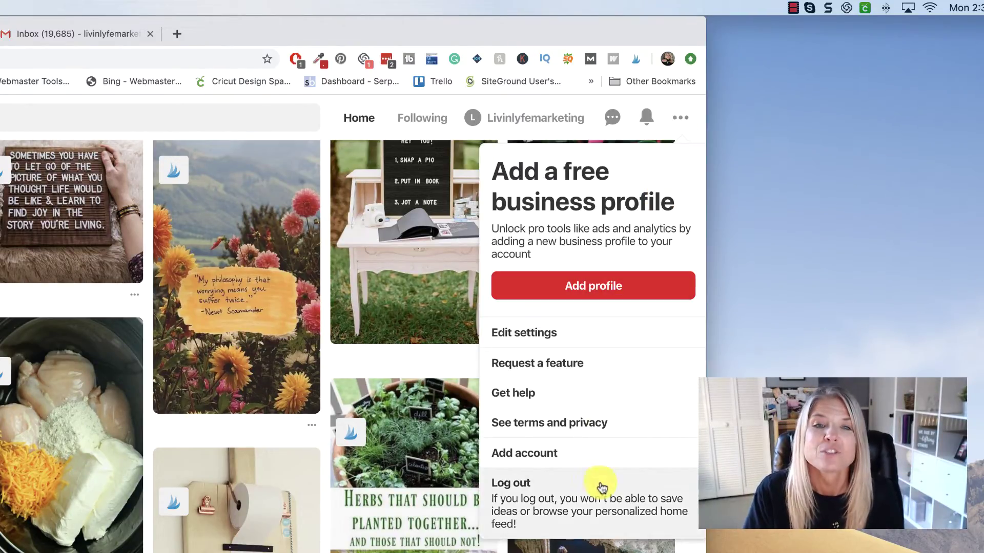
left_click(520, 493)
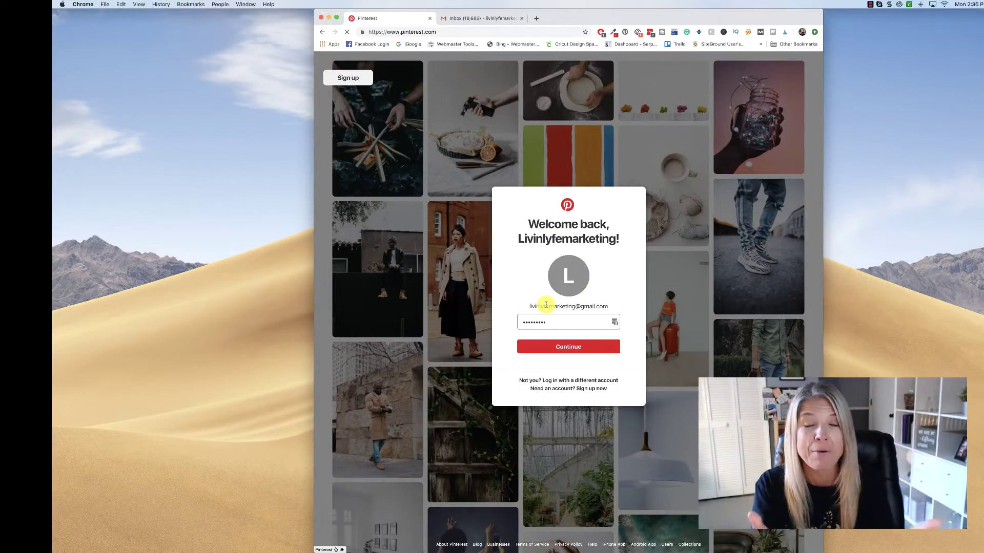
- Submit the Welcome back sign-in using the already-filled saved password
left_click(544, 322)
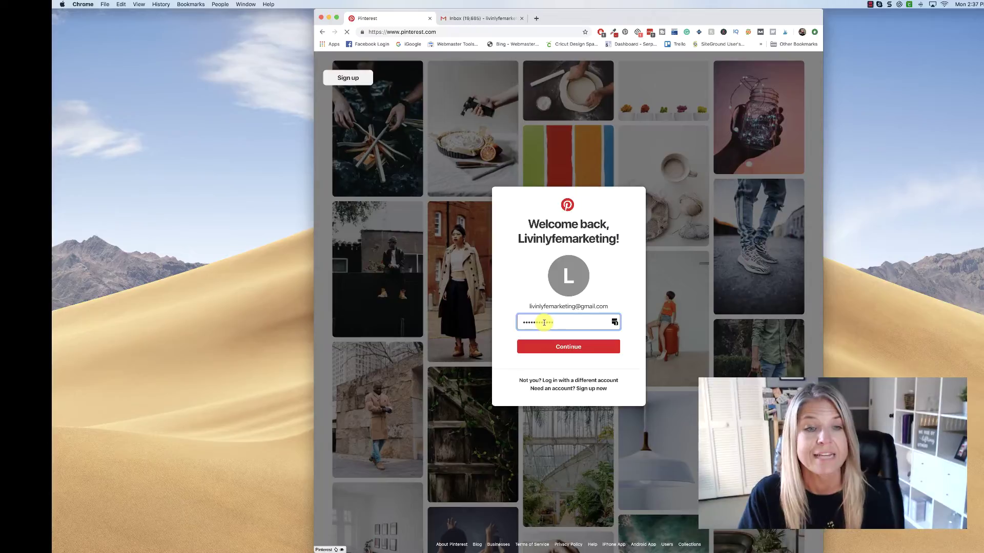
left_click(564, 348)
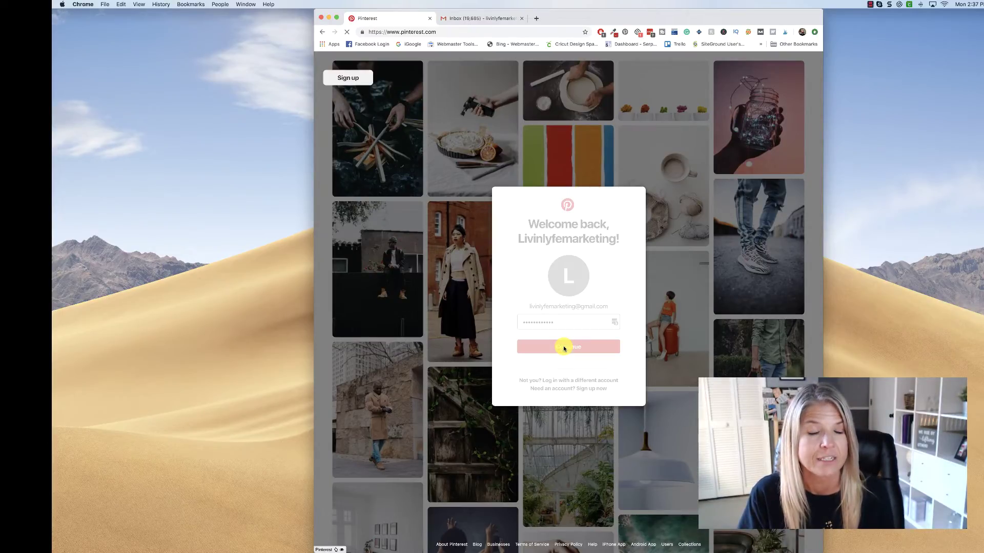